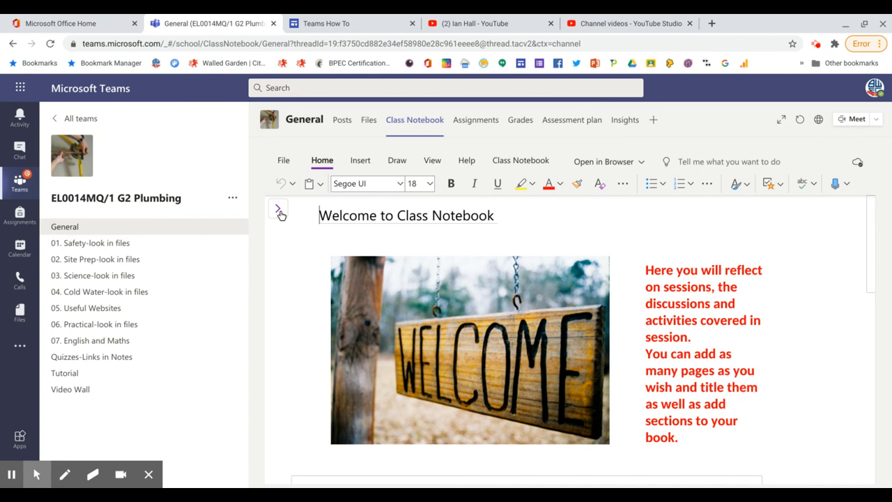
- Open the SoW page in the Site Prep section of the _Teacher Only group in the class notebook
{"action": "left_click", "coordinate": [279, 211]}
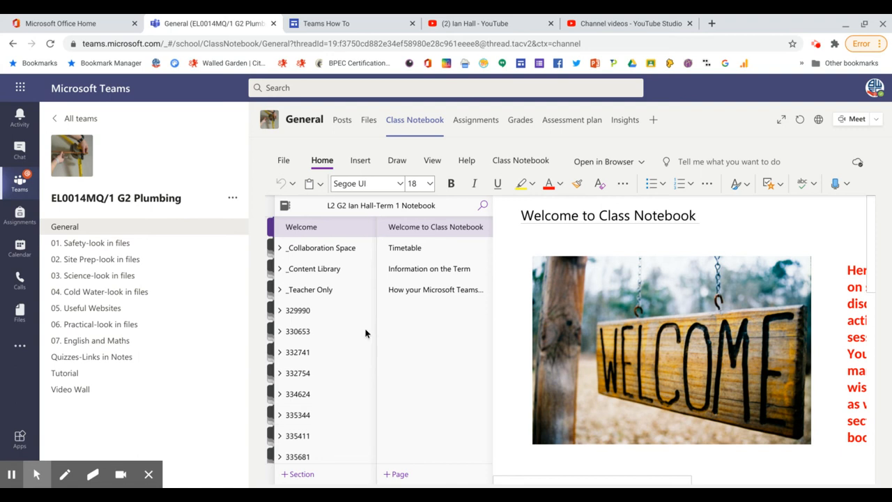
{"action": "left_click", "coordinate": [320, 293]}
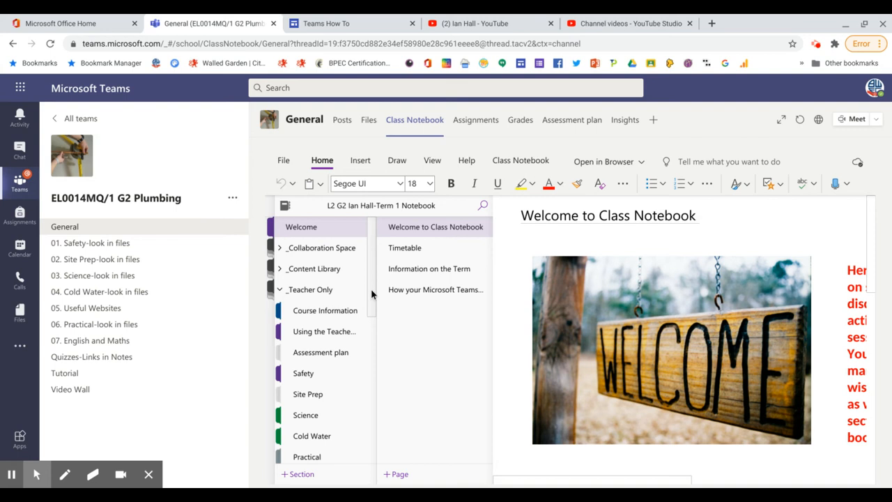
{"action": "left_click_drag", "start_coordinate": [371, 288], "coordinate": [369, 331]}
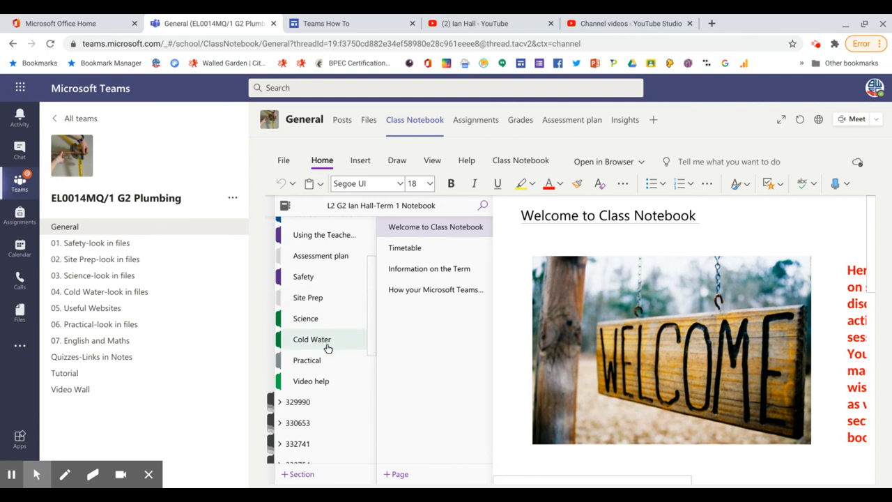
{"action": "left_click", "coordinate": [310, 297]}
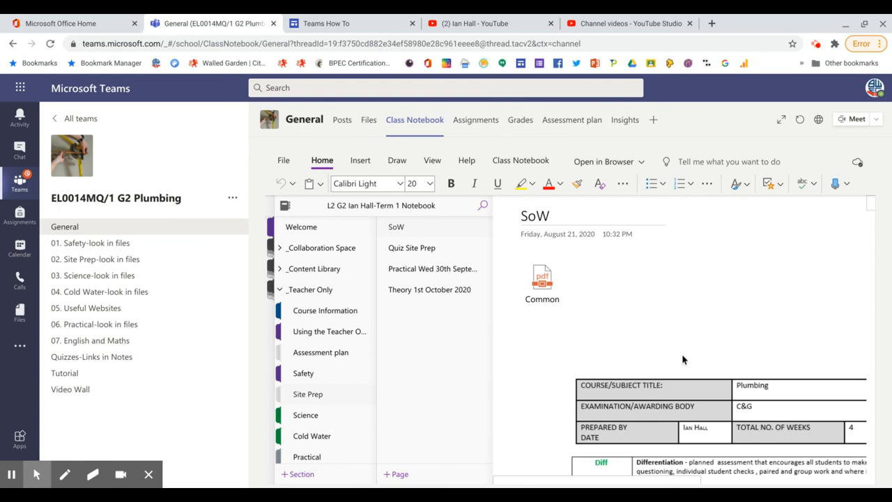
{"action": "left_click", "coordinate": [872, 212]}
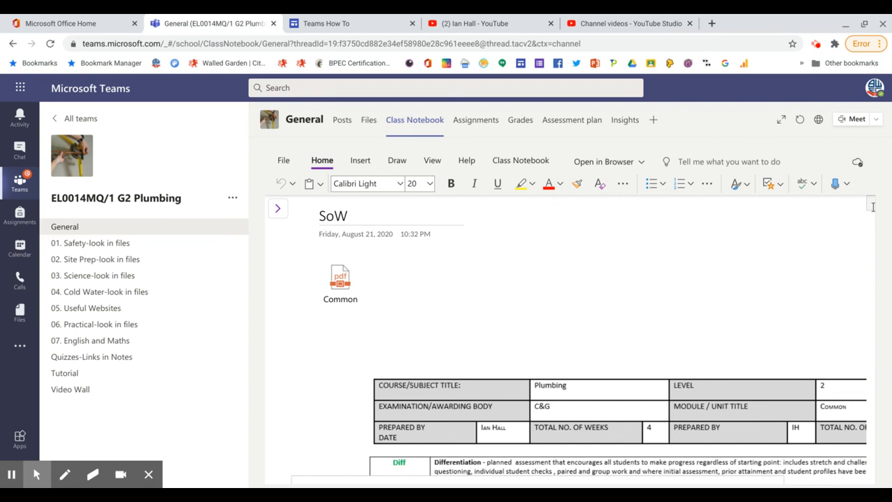
{"action": "mouse_move", "coordinate": [872, 206]}
{"action": "left_mouse_down"}
{"action": "mouse_move", "coordinate": [859, 252]}
{"action": "mouse_move", "coordinate": [866, 202]}
{"action": "left_mouse_up"}
{"action": "left_click", "coordinate": [275, 210]}
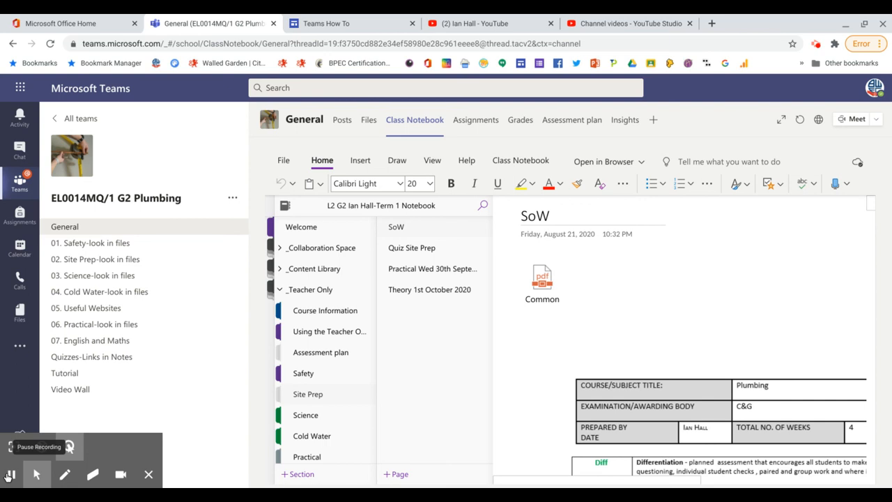
- Open Cross Notebook Distribution for the SoW page
{"action": "left_click", "coordinate": [13, 449]}
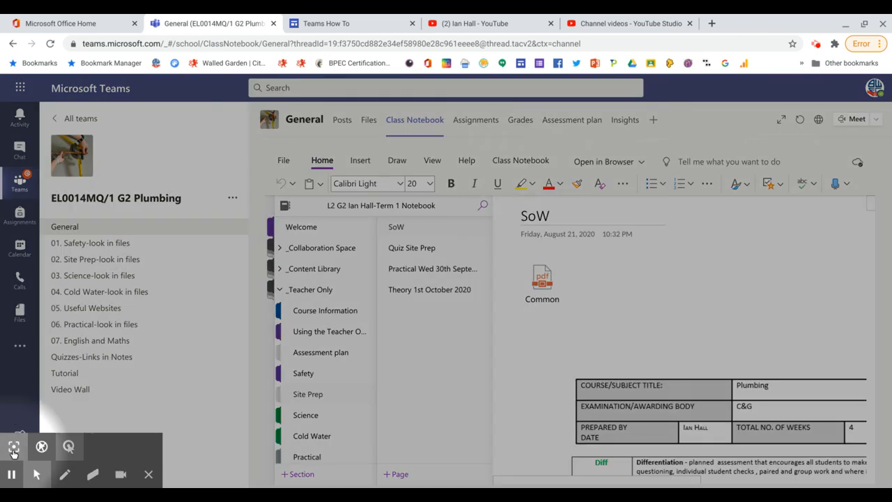
{"action": "left_click", "coordinate": [522, 161]}
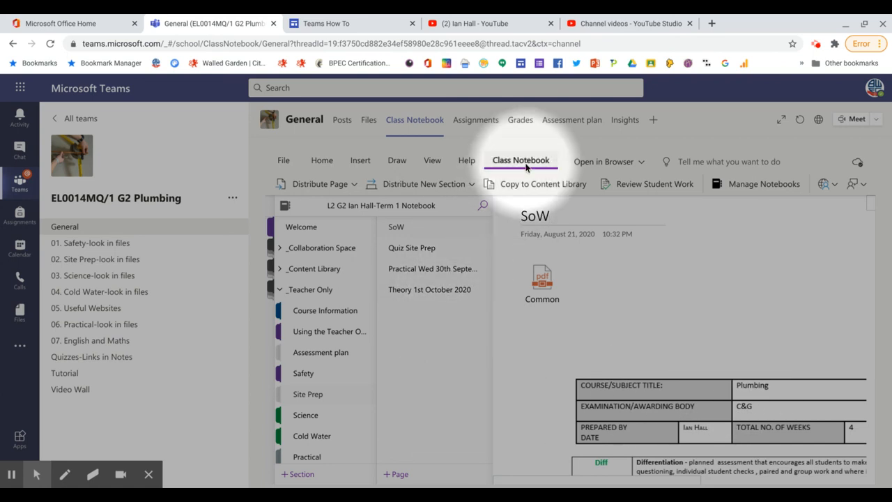
{"action": "left_click", "coordinate": [322, 183]}
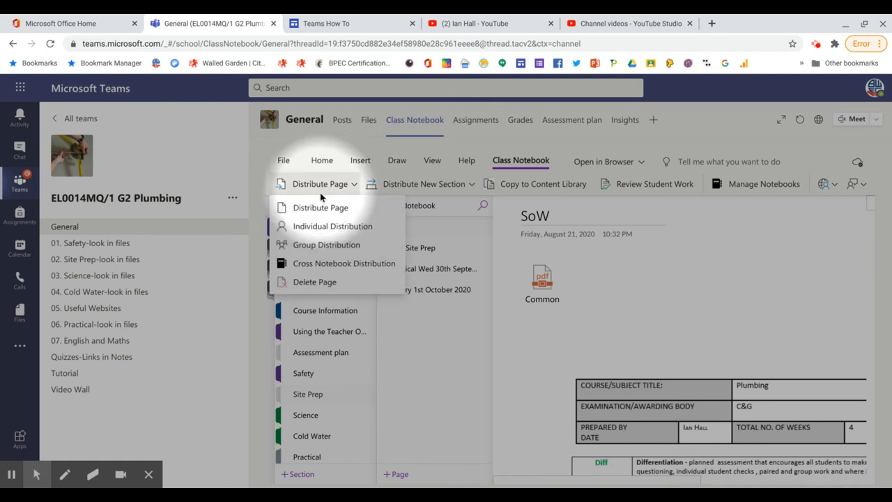
{"action": "left_click", "coordinate": [317, 264]}
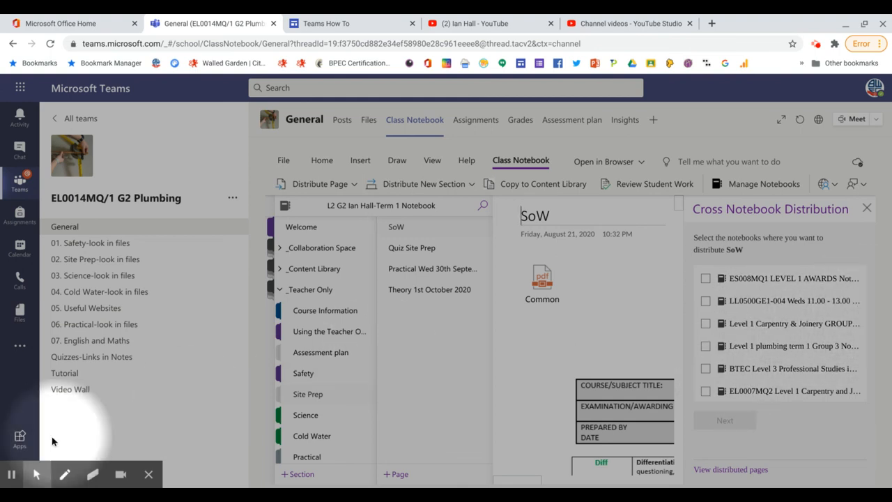
{"action": "left_click", "coordinate": [13, 450]}
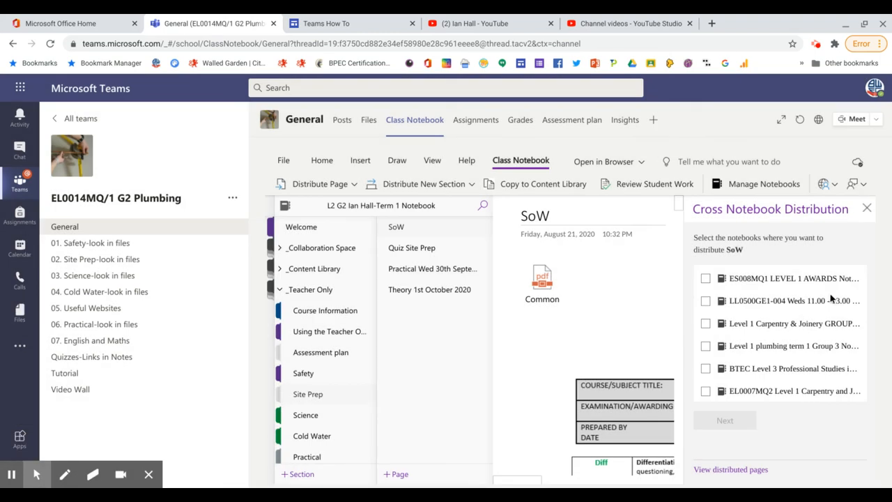
- Look through the full list of notebooks available as distribution targets for the SoW page
{"action": "scroll", "coordinate": [830, 293], "scroll_direction": "down", "scroll_amount": 3}
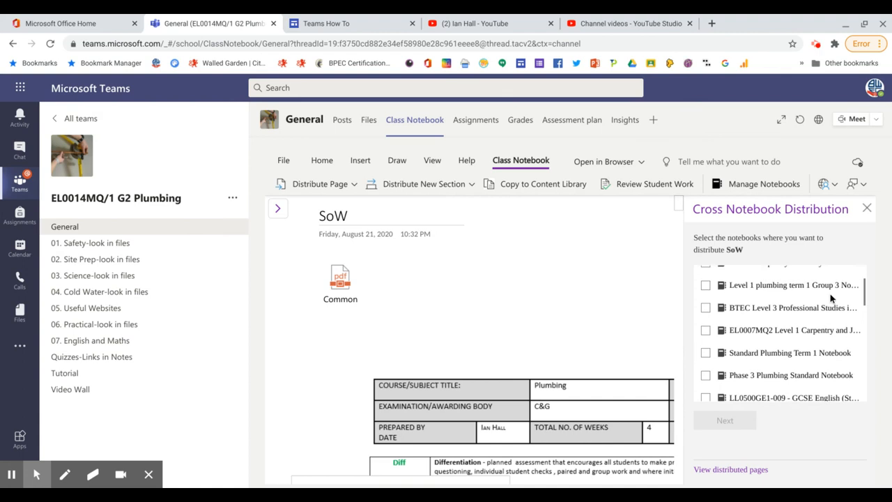
{"action": "scroll", "coordinate": [780, 330], "scroll_direction": "down", "scroll_amount": 5}
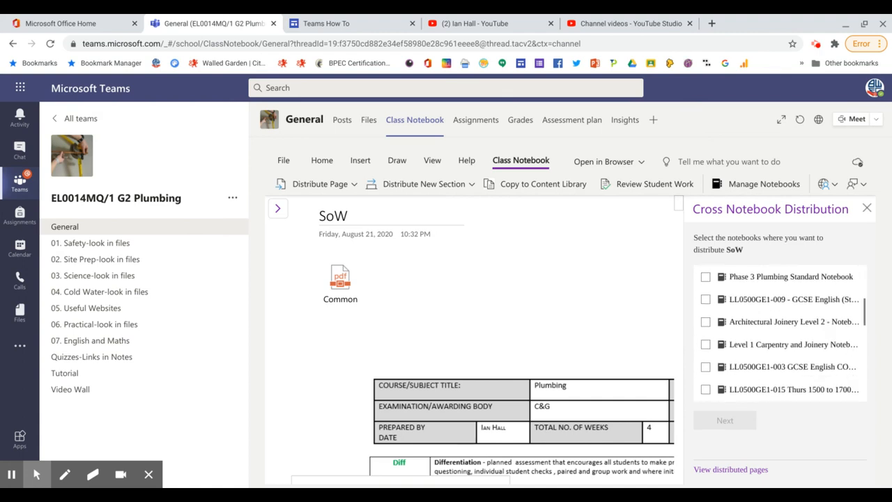
{"action": "scroll", "coordinate": [780, 331], "scroll_direction": "down", "scroll_amount": 6}
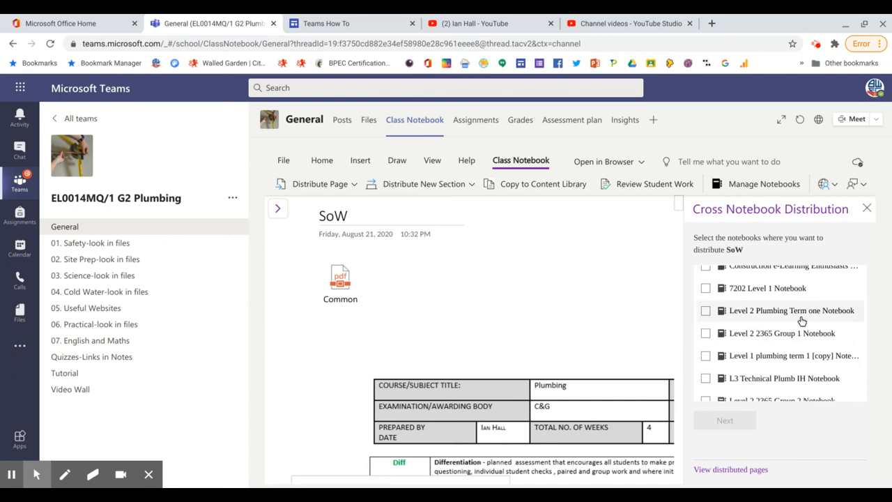
{"action": "scroll", "coordinate": [810, 337], "scroll_direction": "down", "scroll_amount": 3}
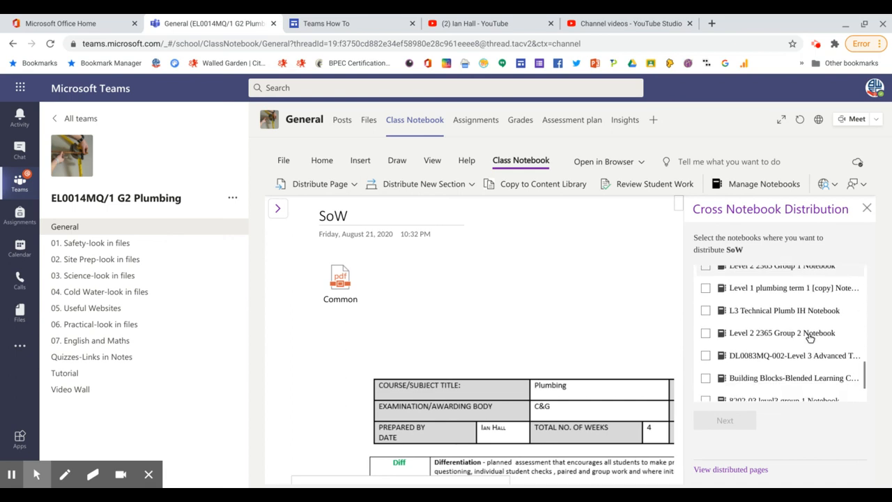
{"action": "scroll", "coordinate": [780, 333], "scroll_direction": "down", "scroll_amount": 1}
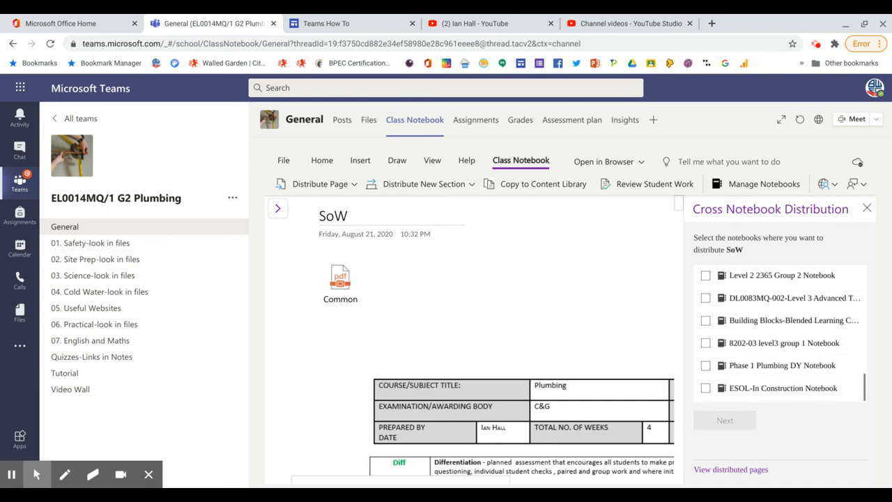
{"action": "scroll", "coordinate": [780, 331], "scroll_direction": "up", "scroll_amount": 3}
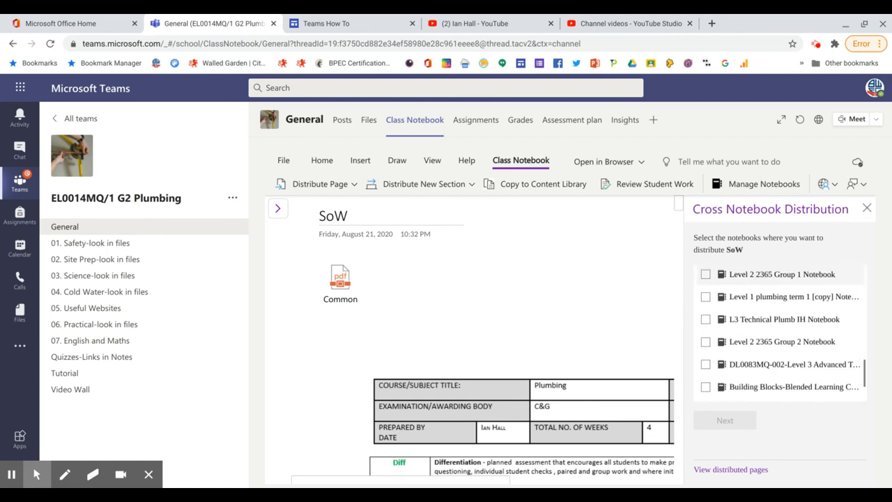
{"action": "scroll", "coordinate": [781, 331], "scroll_direction": "up", "scroll_amount": 2}
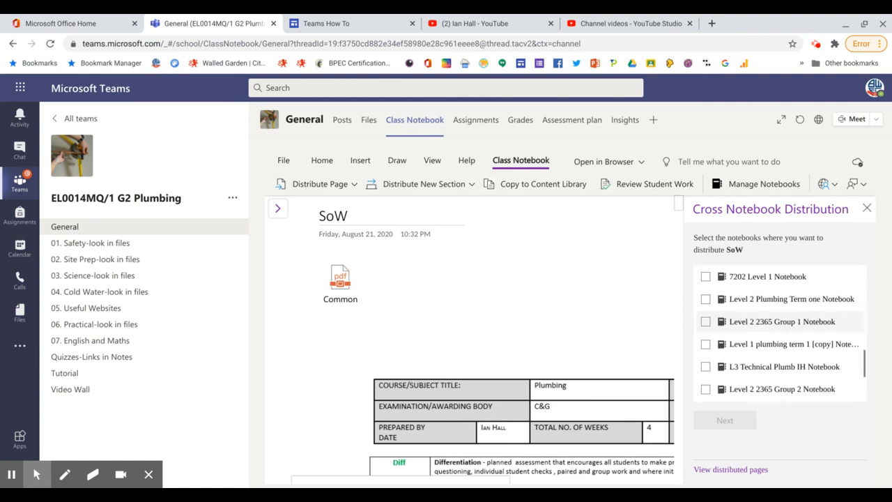
{"action": "scroll", "coordinate": [780, 331], "scroll_direction": "up", "scroll_amount": 4}
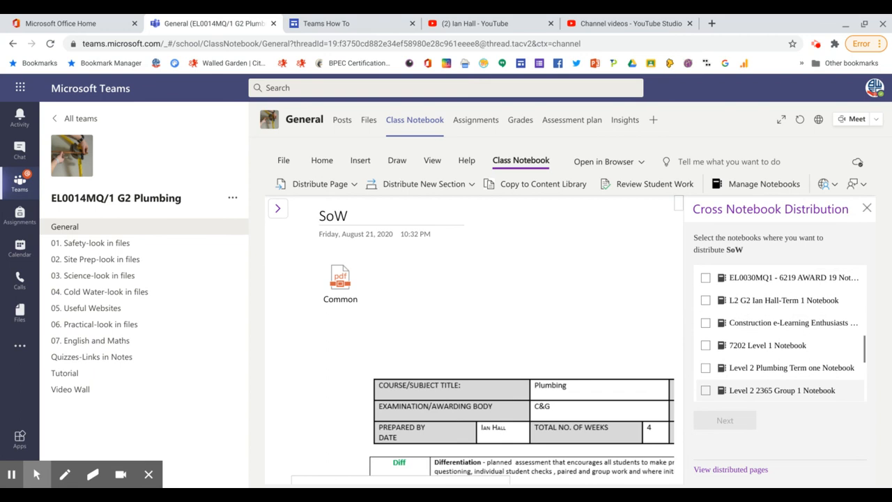
{"action": "scroll", "coordinate": [780, 331], "scroll_direction": "up", "scroll_amount": 5}
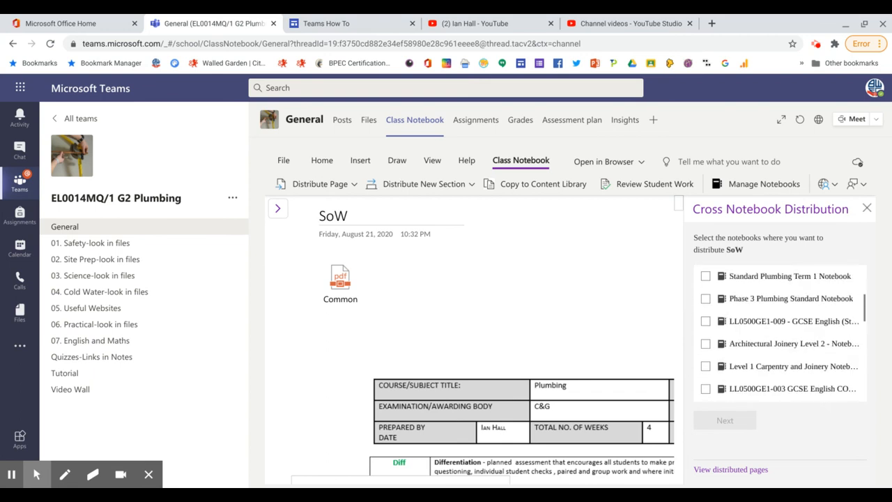
{"action": "scroll", "coordinate": [780, 331], "scroll_direction": "up", "scroll_amount": 2}
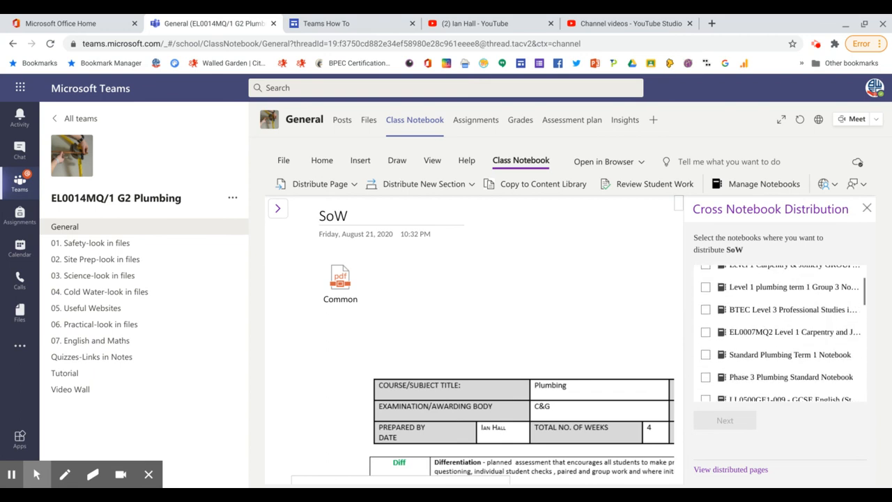
{"action": "scroll", "coordinate": [780, 331], "scroll_direction": "up", "scroll_amount": 2}
- Distribute the SoW page to the students' Handouts section in the L2 G2 Term 1 notebook and close the distribution pane
{"action": "scroll", "coordinate": [780, 335], "scroll_direction": "down", "scroll_amount": 3}
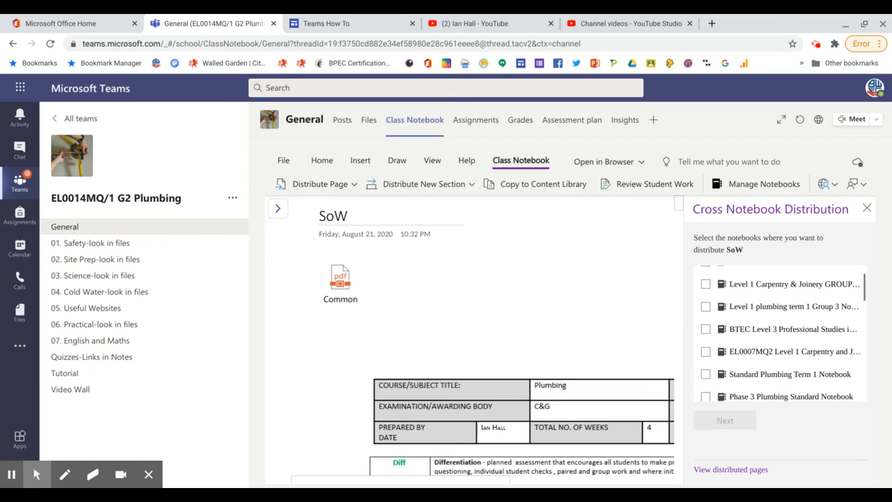
{"action": "scroll", "coordinate": [780, 335], "scroll_direction": "down", "scroll_amount": 3}
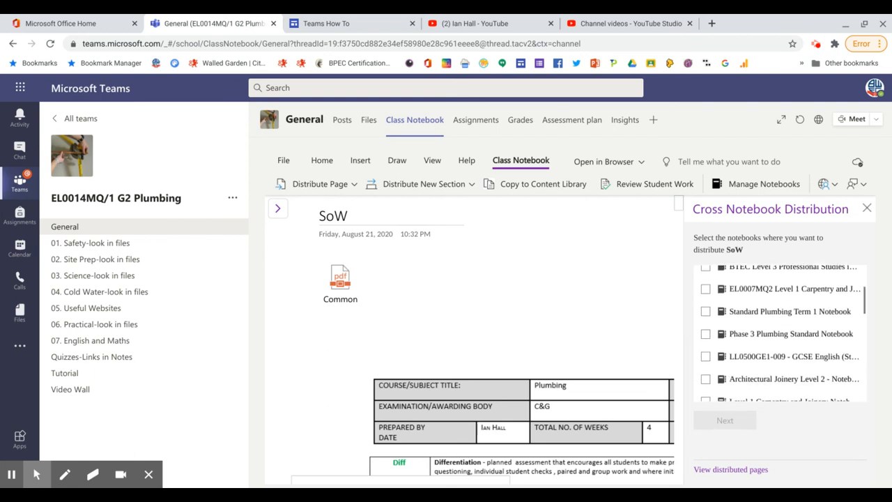
{"action": "scroll", "coordinate": [780, 334], "scroll_direction": "down", "scroll_amount": 4}
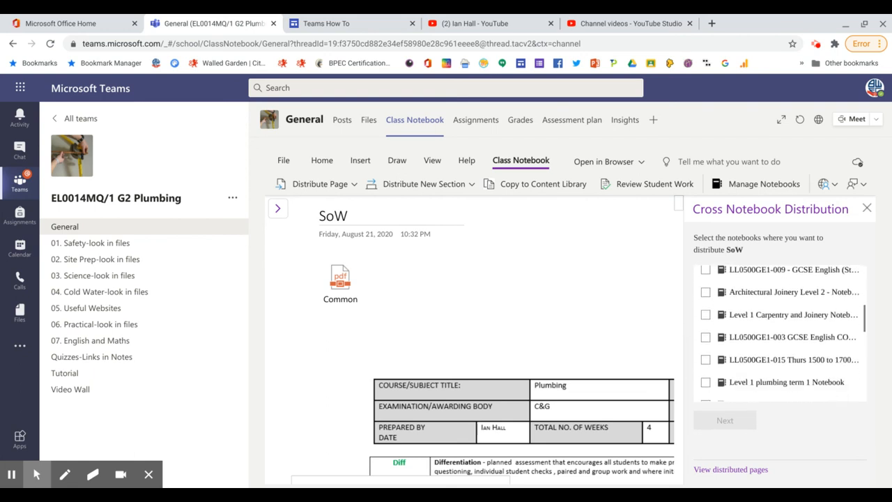
{"action": "scroll", "coordinate": [777, 362], "scroll_direction": "down", "scroll_amount": 2}
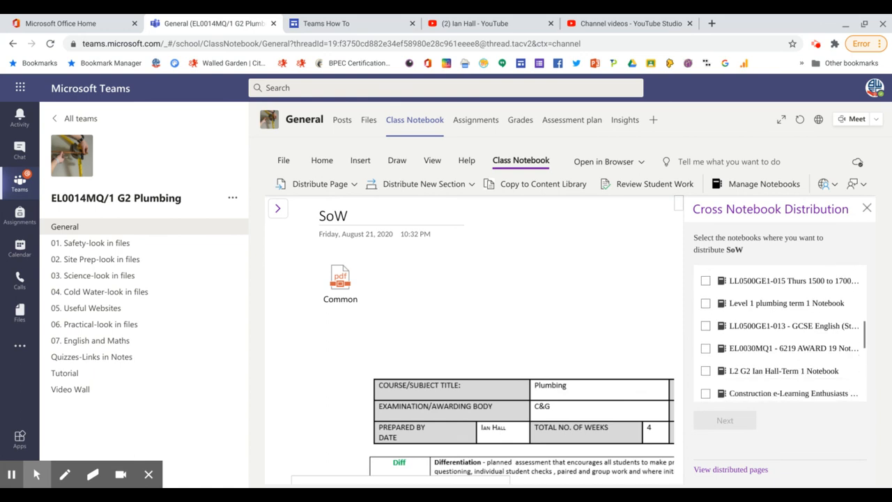
{"action": "left_click", "coordinate": [768, 362]}
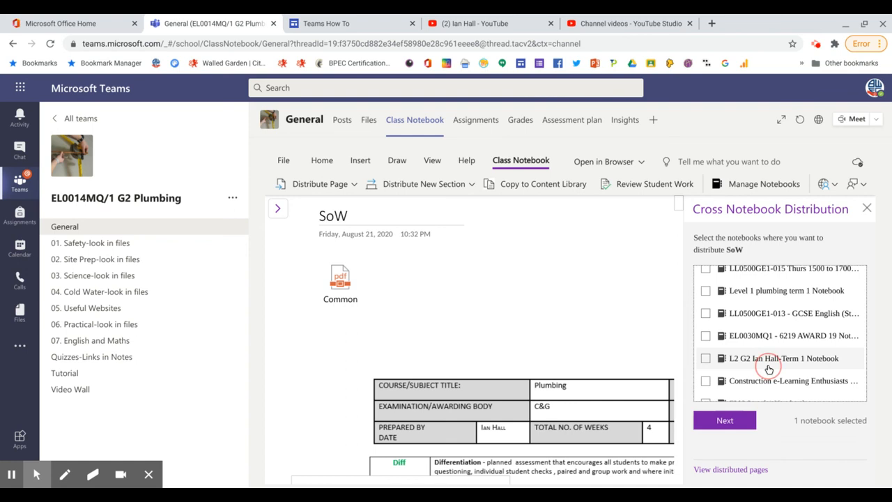
{"action": "left_click", "coordinate": [726, 423]}
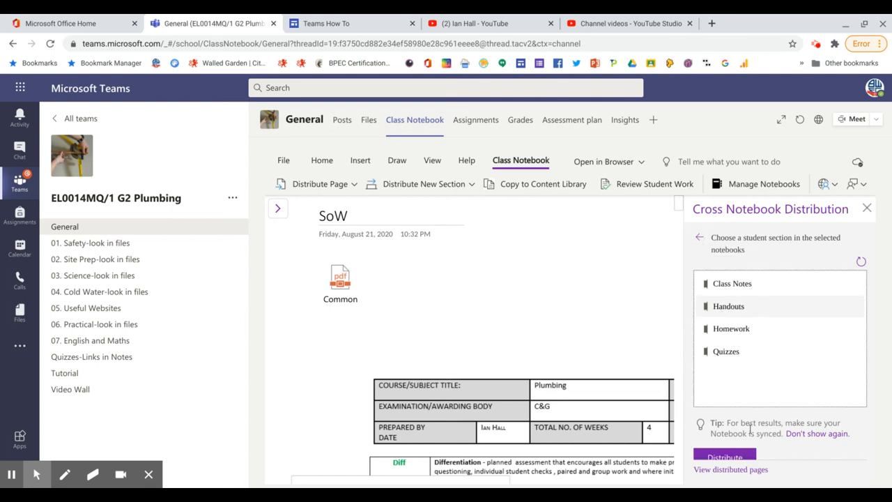
{"action": "left_click", "coordinate": [729, 458]}
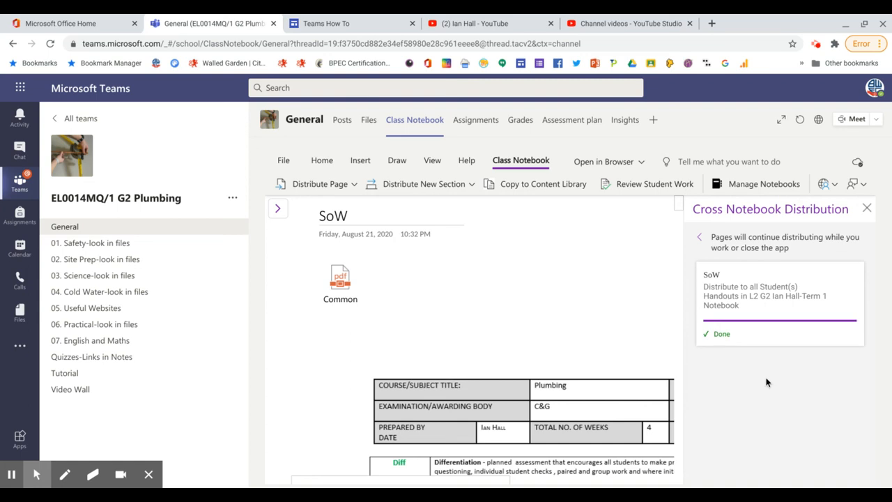
{"action": "left_click", "coordinate": [866, 209]}
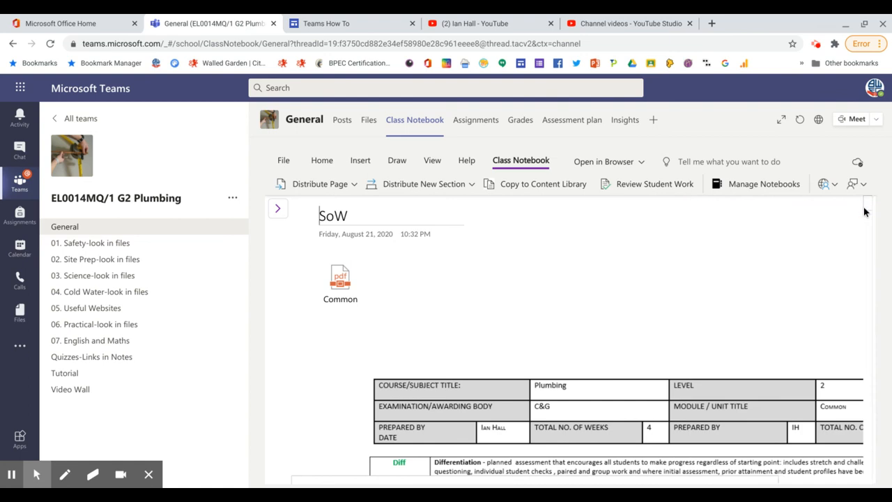
- Collapse the _Teacher Only group and review the pages in the Class Notes section of the third listed student's notebook
{"action": "left_click", "coordinate": [278, 210]}
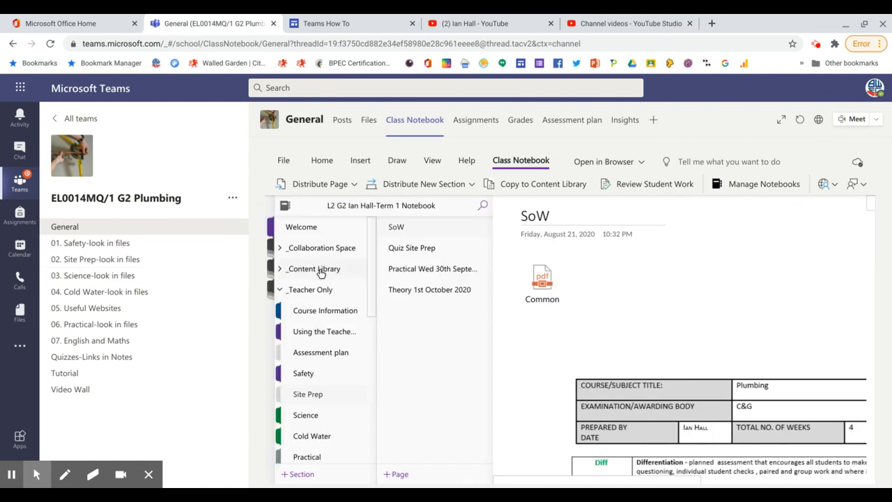
{"action": "left_click", "coordinate": [310, 291]}
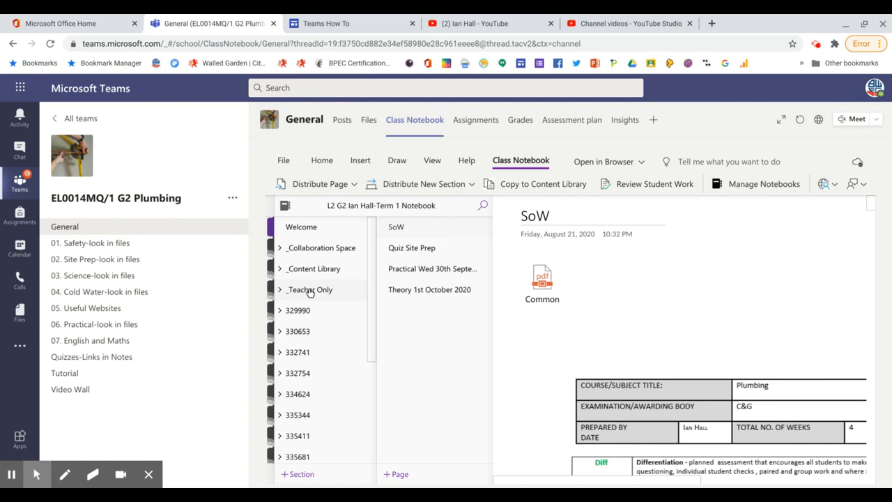
{"action": "left_click", "coordinate": [294, 356]}
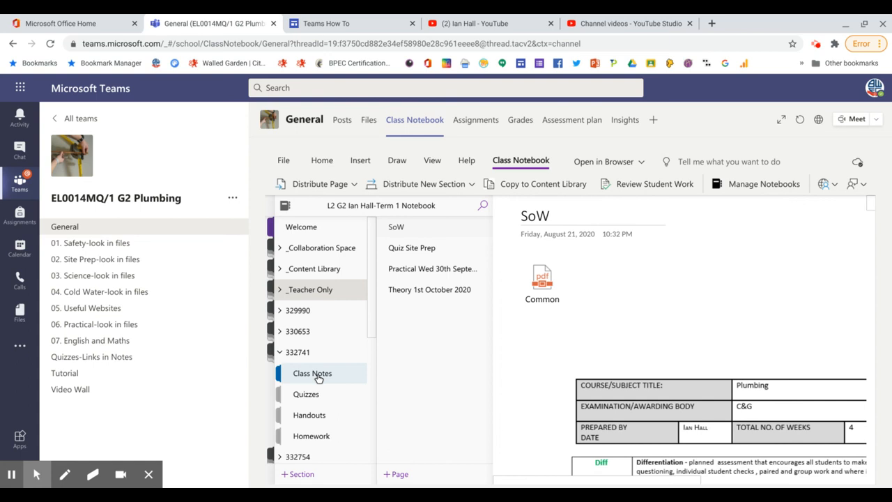
{"action": "mouse_move", "coordinate": [36, 473]}
{"action": "left_click", "coordinate": [15, 446]}
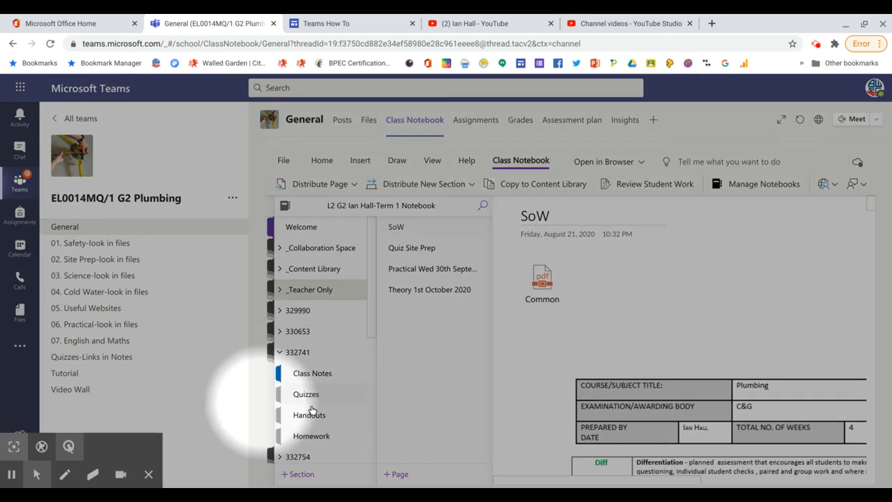
{"action": "left_click", "coordinate": [317, 380]}
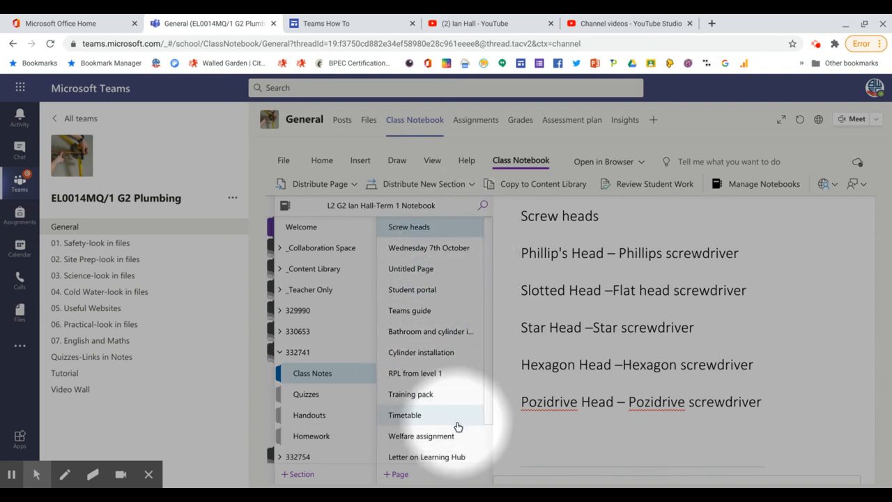
{"action": "scroll", "coordinate": [485, 446], "scroll_direction": "down", "scroll_amount": 1}
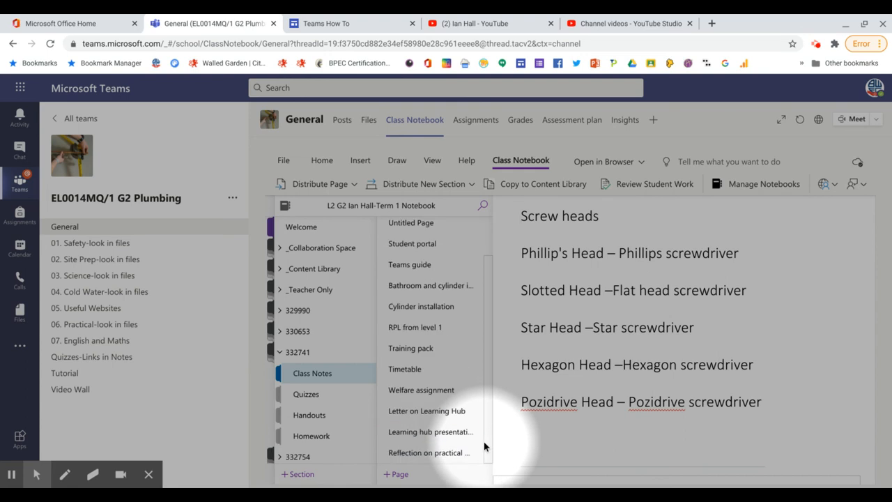
- View the reflection page for Wednesday 30th September in the third listed student's Class Notes and collapse that student's notebook
{"action": "left_click", "coordinate": [423, 455]}
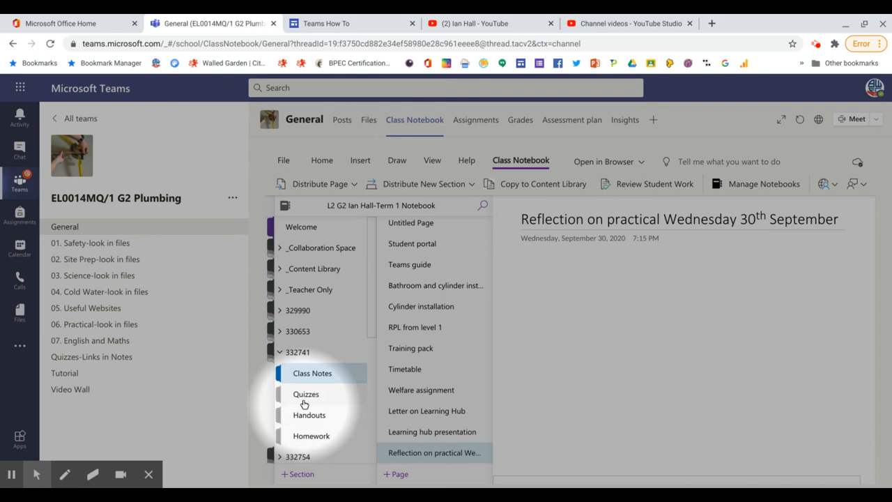
{"action": "left_click", "coordinate": [296, 354]}
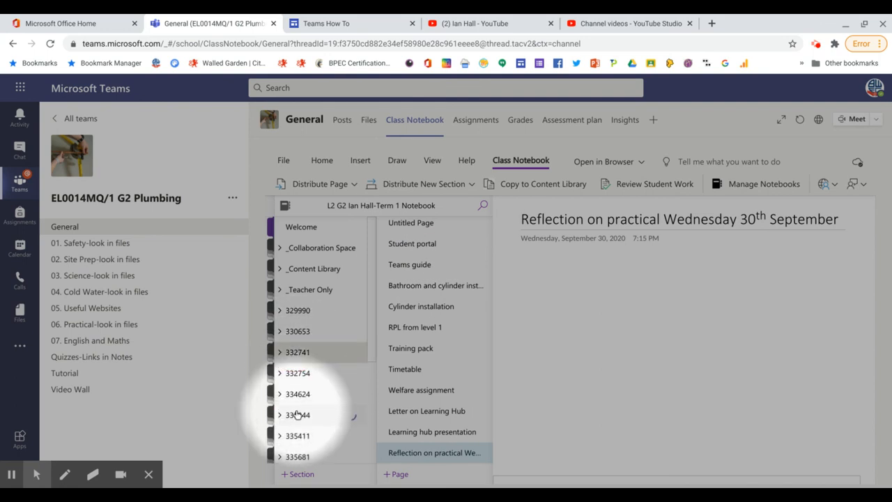
- Open the Theory tools page in the Class Notes section of the sixth listed student's notebook
{"action": "scroll", "coordinate": [356, 388], "scroll_direction": "down", "scroll_amount": 3}
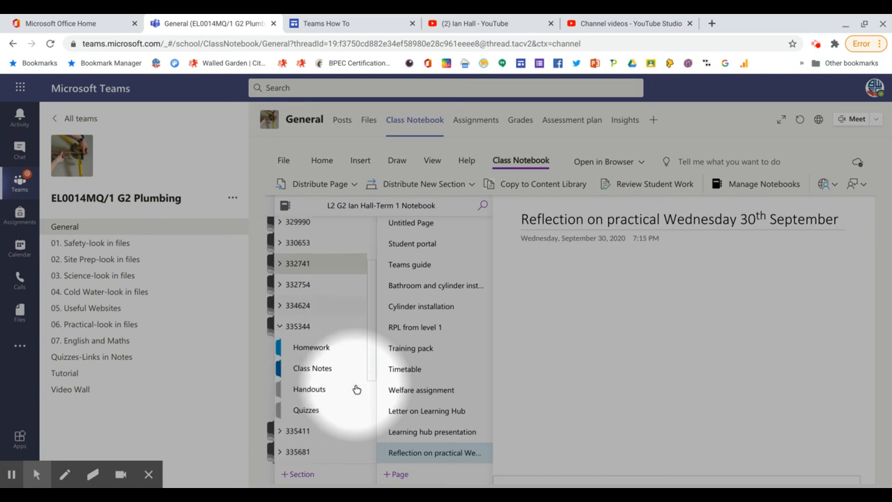
{"action": "left_click", "coordinate": [325, 353]}
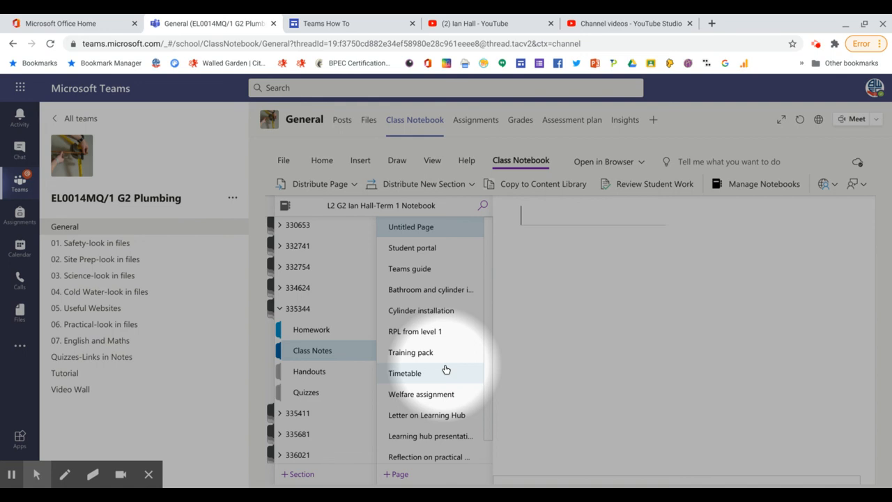
{"action": "scroll", "coordinate": [446, 369], "scroll_direction": "down", "scroll_amount": 1}
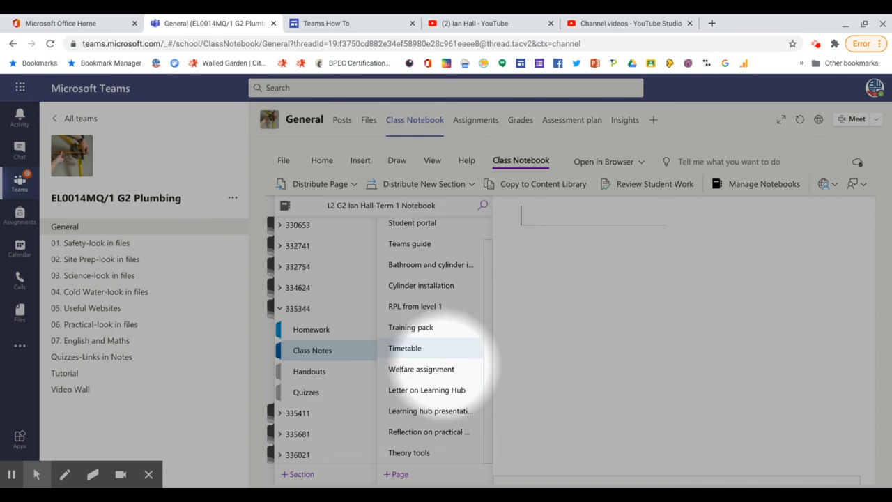
{"action": "left_click", "coordinate": [410, 450]}
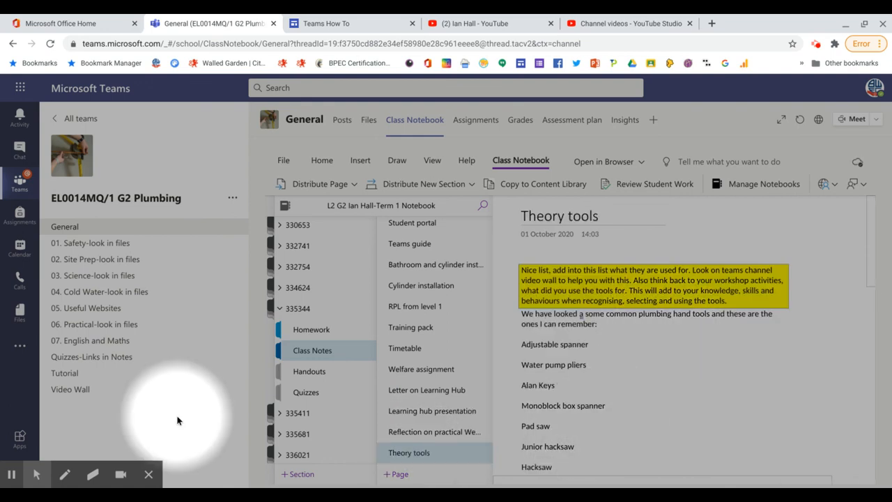
- Read through the highlighted teacher feedback and the full tool list on the Theory tools page
{"action": "left_click", "coordinate": [36, 474]}
{"action": "left_click", "coordinate": [13, 447]}
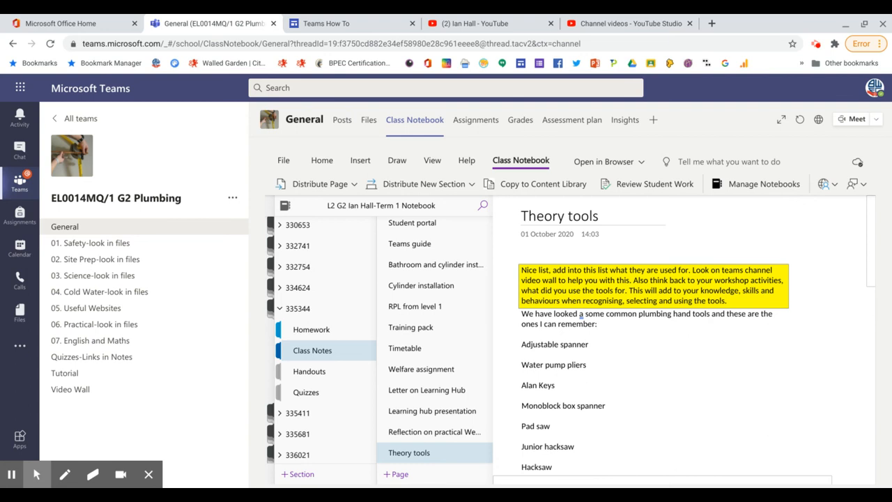
{"action": "left_click", "coordinate": [718, 342]}
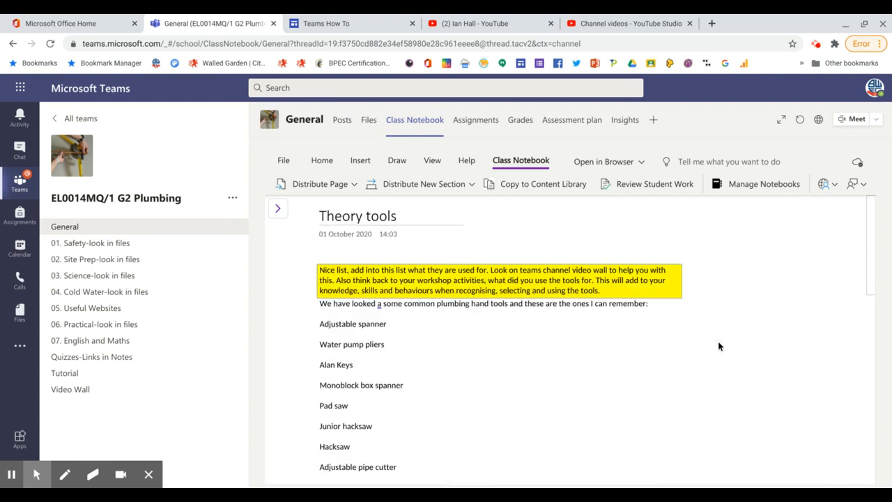
{"action": "scroll", "coordinate": [560, 383], "scroll_direction": "down", "scroll_amount": 2}
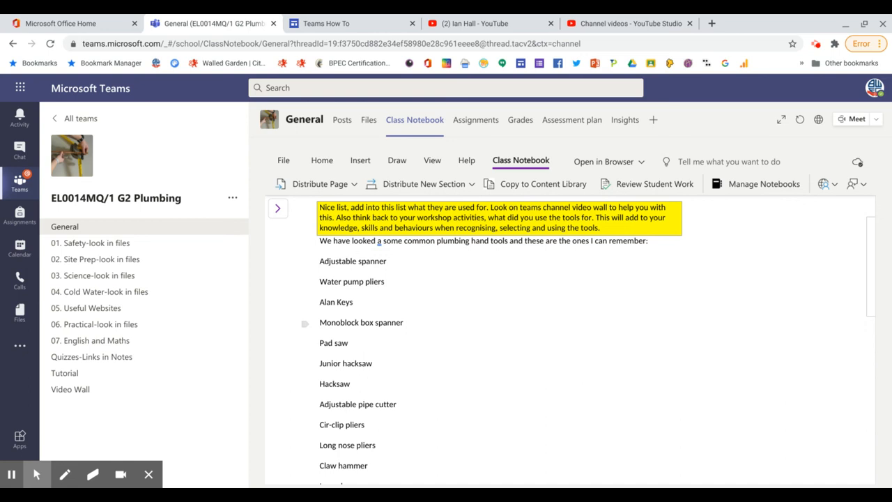
{"action": "scroll", "coordinate": [570, 340], "scroll_direction": "down", "scroll_amount": 6}
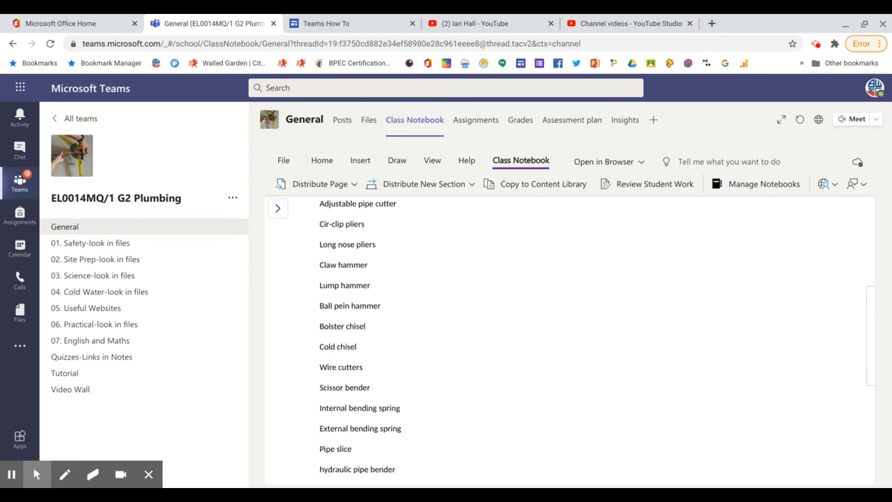
{"action": "scroll", "coordinate": [570, 340], "scroll_direction": "down", "scroll_amount": 8}
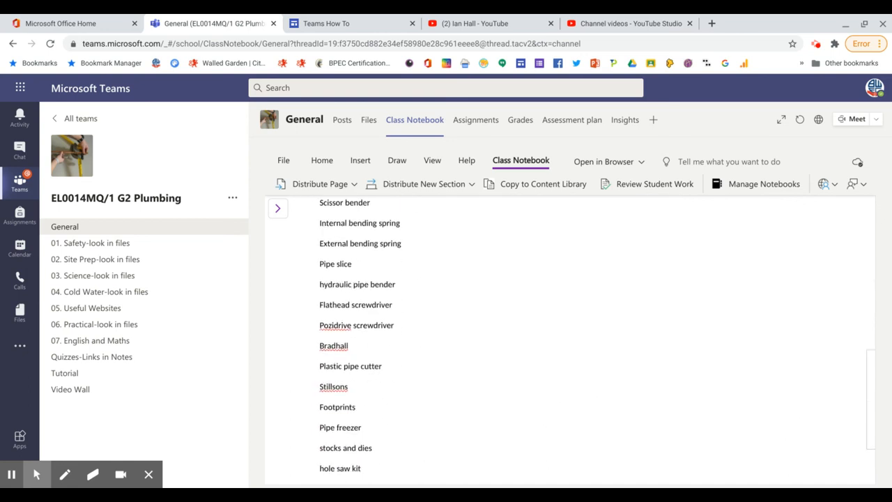
{"action": "scroll", "coordinate": [374, 307], "scroll_direction": "up", "scroll_amount": 15}
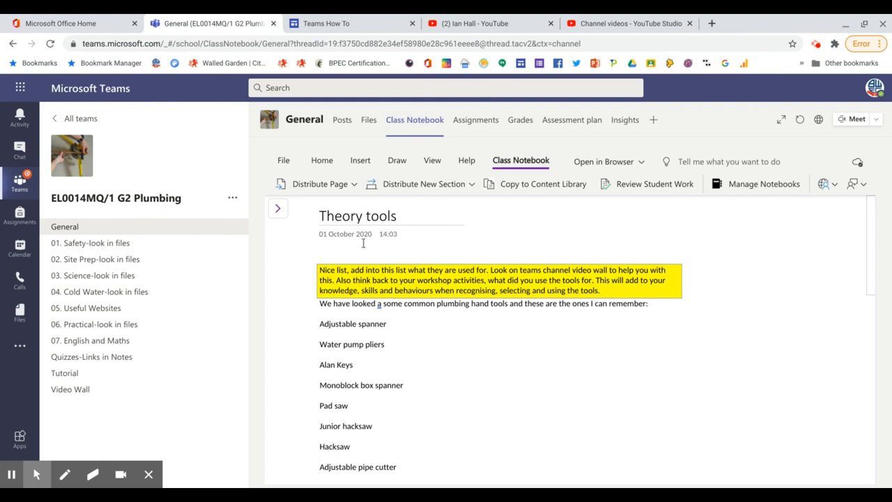
- Review the distributed SoW page in the sixth listed student's Handouts section and collapse that student's notebook
{"action": "left_click", "coordinate": [278, 210]}
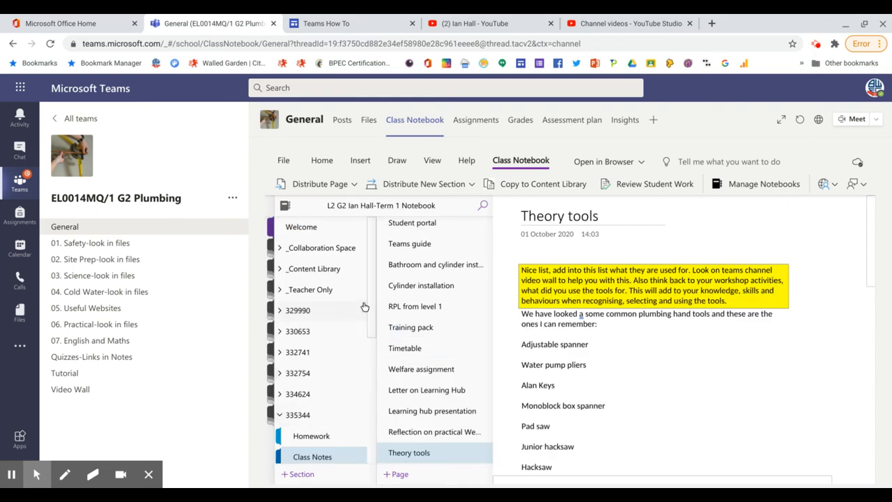
{"action": "left_click_drag", "start_coordinate": [371, 305], "coordinate": [365, 357]}
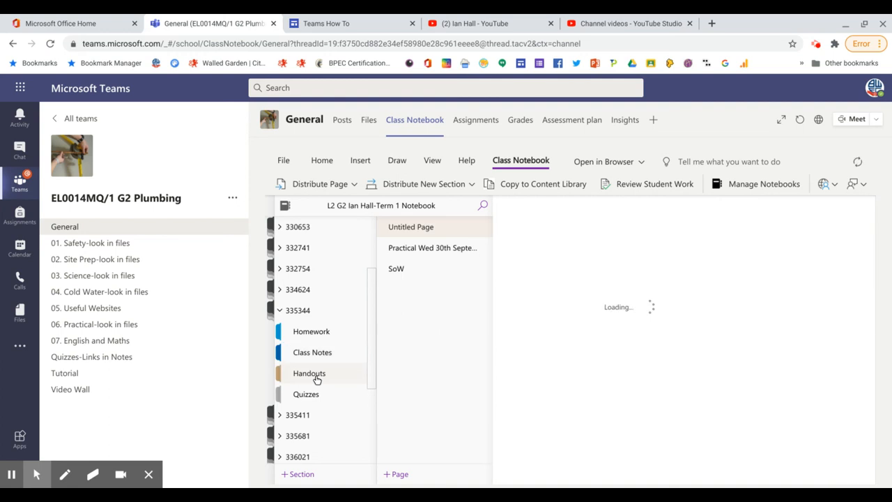
{"action": "left_click", "coordinate": [397, 270]}
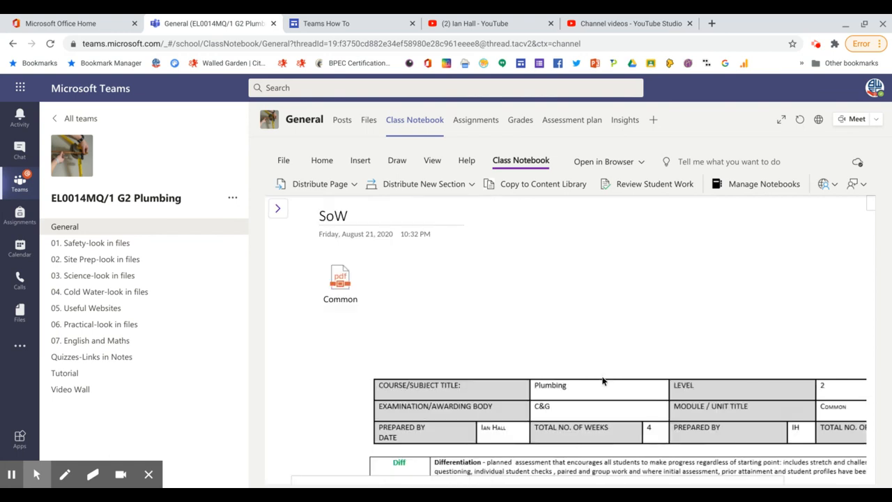
{"action": "scroll", "coordinate": [603, 380], "scroll_direction": "down", "scroll_amount": 5}
{"action": "scroll", "coordinate": [603, 379], "scroll_direction": "down", "scroll_amount": 8}
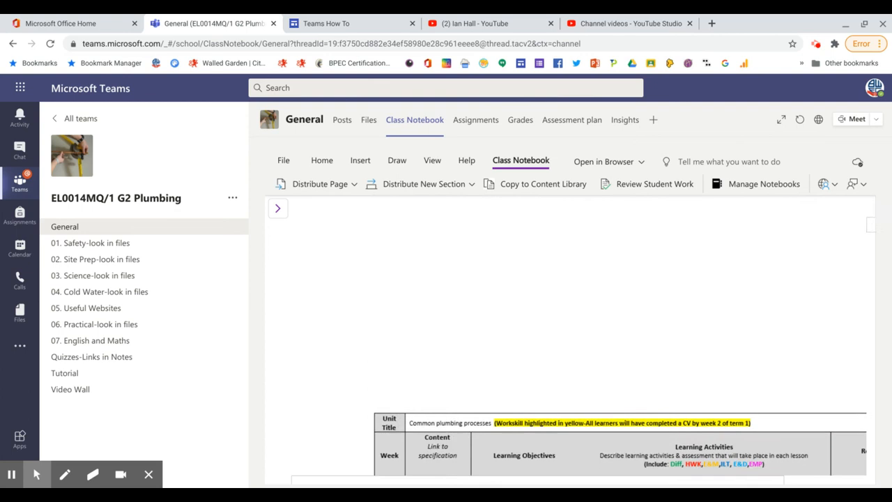
{"action": "scroll", "coordinate": [570, 338], "scroll_direction": "down", "scroll_amount": 1}
{"action": "scroll", "coordinate": [570, 338], "scroll_direction": "up", "scroll_amount": 12}
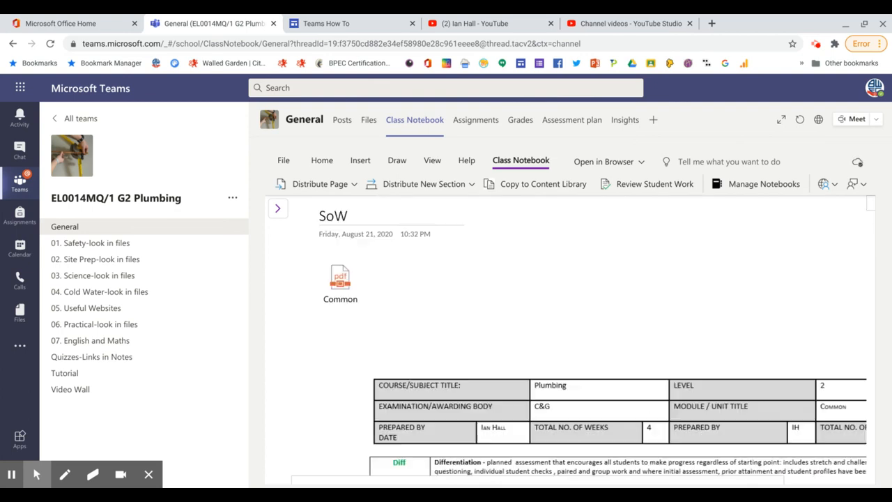
{"action": "left_click", "coordinate": [276, 210]}
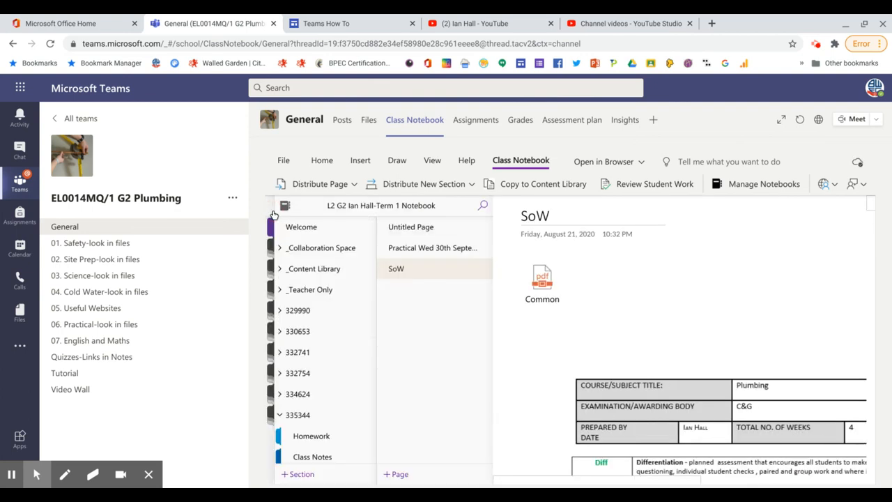
{"action": "left_click", "coordinate": [314, 416]}
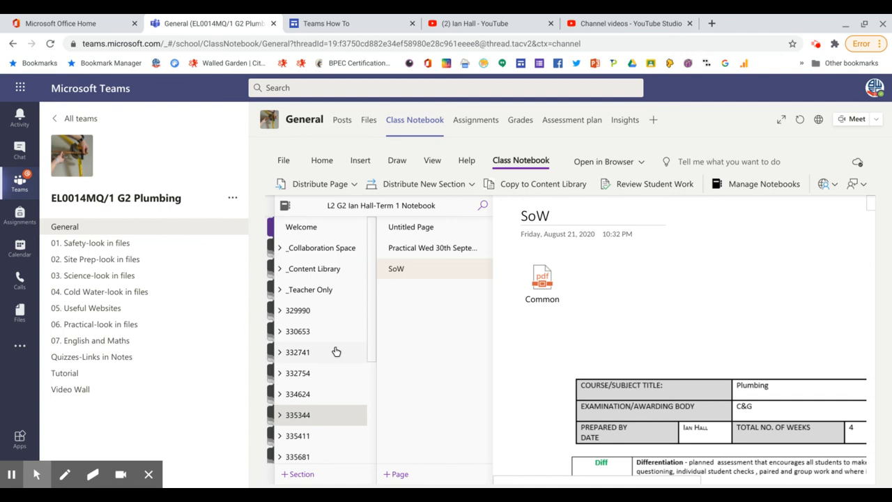
- View the Wednesday 7th October page in the third listed student's Class Notes and collapse that student's notebook
{"action": "left_click", "coordinate": [303, 353]}
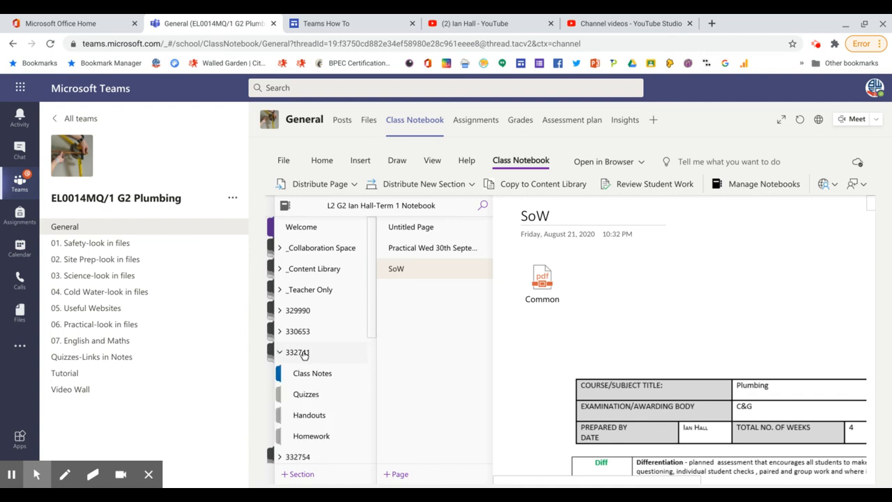
{"action": "left_click", "coordinate": [311, 374]}
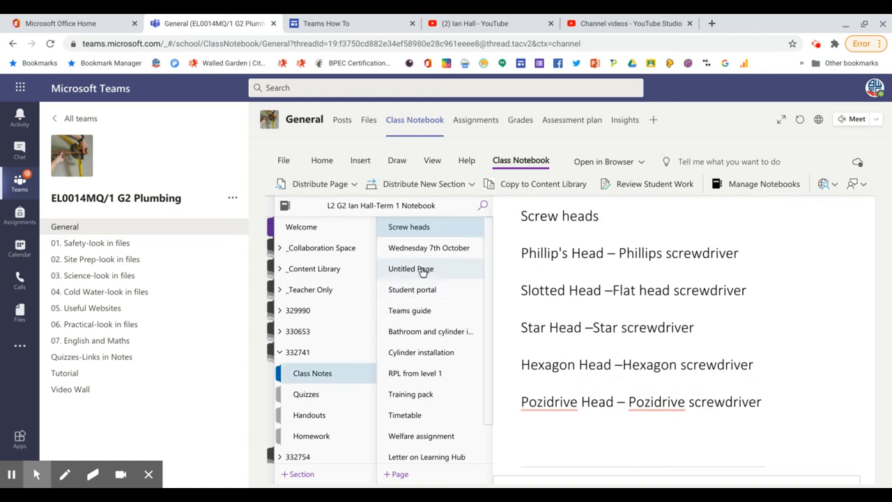
{"action": "left_click", "coordinate": [446, 250]}
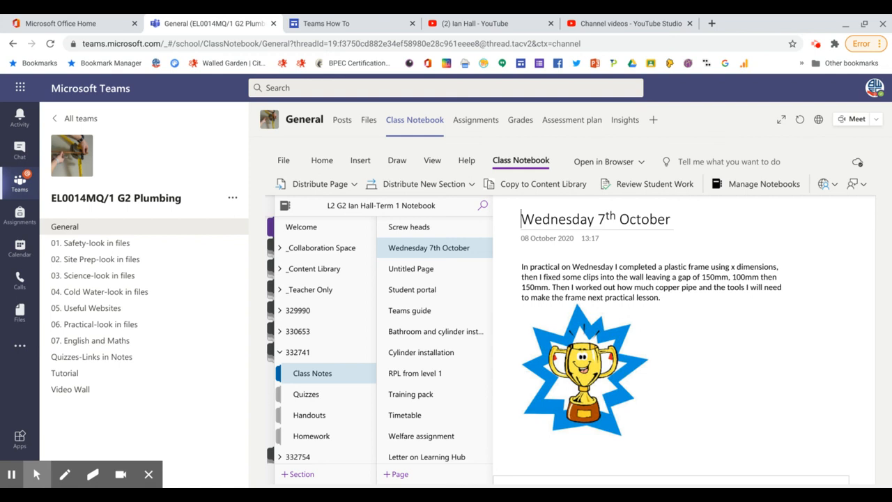
{"action": "left_click", "coordinate": [297, 357]}
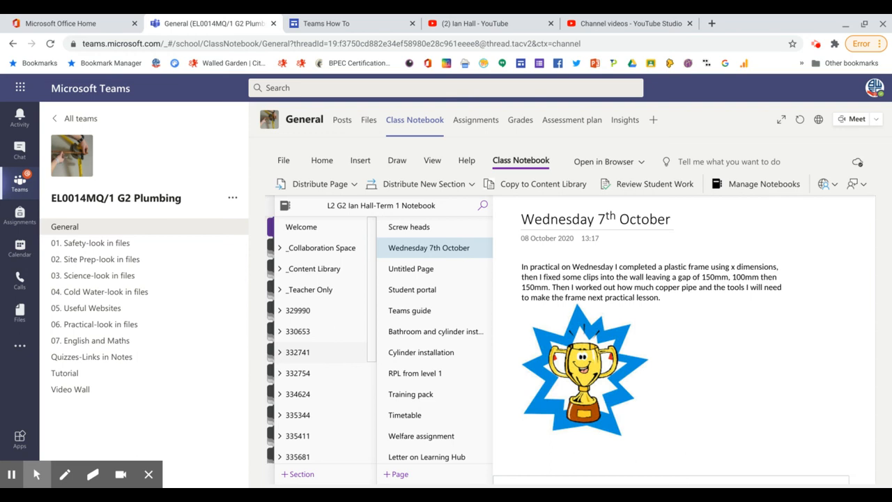
- Review the announcement about week 1 feedback in the General channel's posts
{"action": "left_click", "coordinate": [342, 122]}
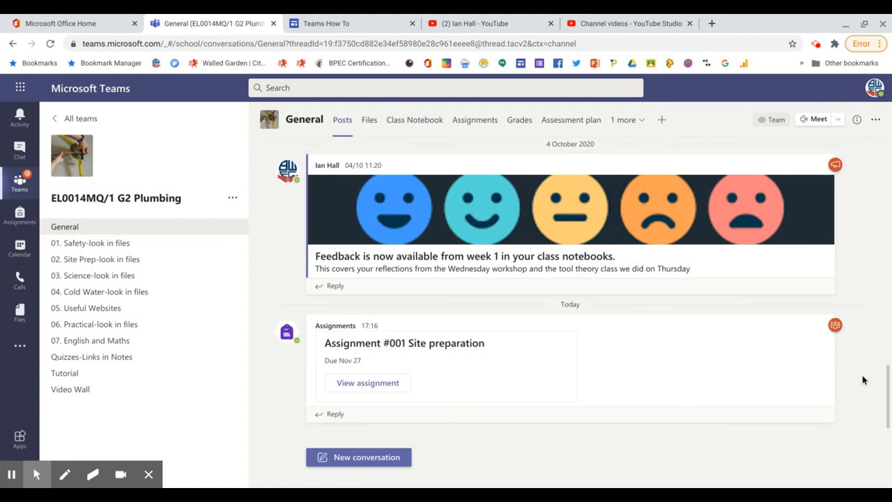
{"action": "scroll", "coordinate": [862, 380], "scroll_direction": "up", "scroll_amount": 1}
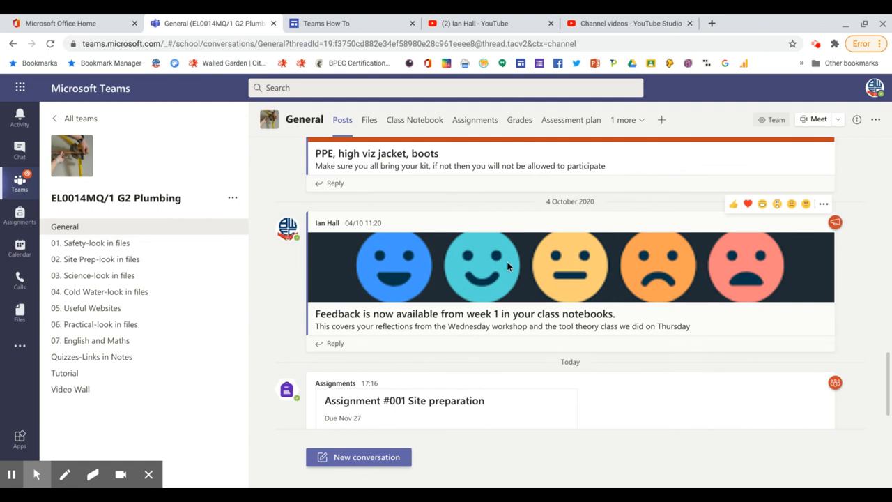
{"action": "scroll", "coordinate": [496, 332], "scroll_direction": "down", "scroll_amount": 1}
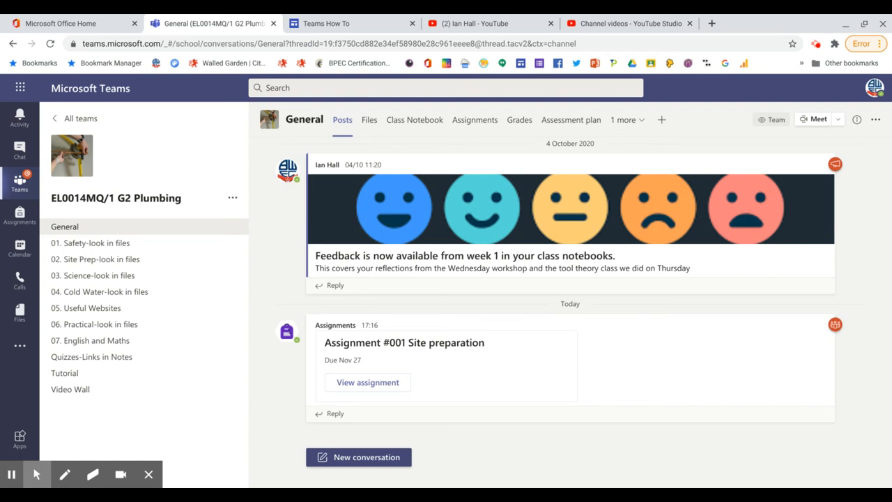
- Return to the class notebook, collapse the third listed student's notebook and open the SoW page in the _Teacher Only group's Safety section
{"action": "left_click", "coordinate": [421, 125]}
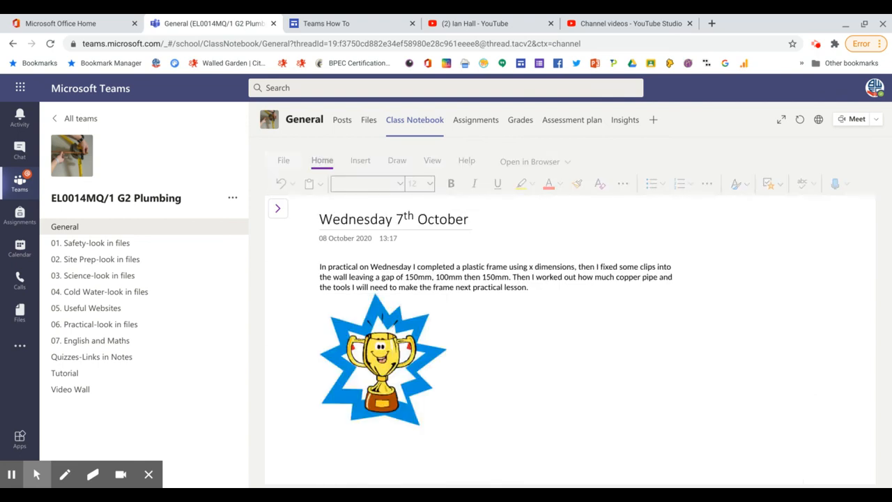
{"action": "left_click", "coordinate": [278, 208]}
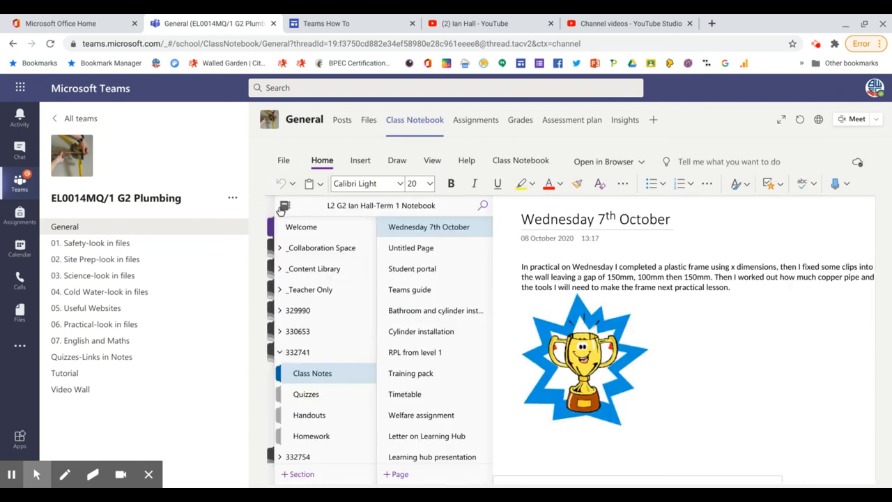
{"action": "left_click", "coordinate": [300, 354]}
{"action": "left_click", "coordinate": [320, 295]}
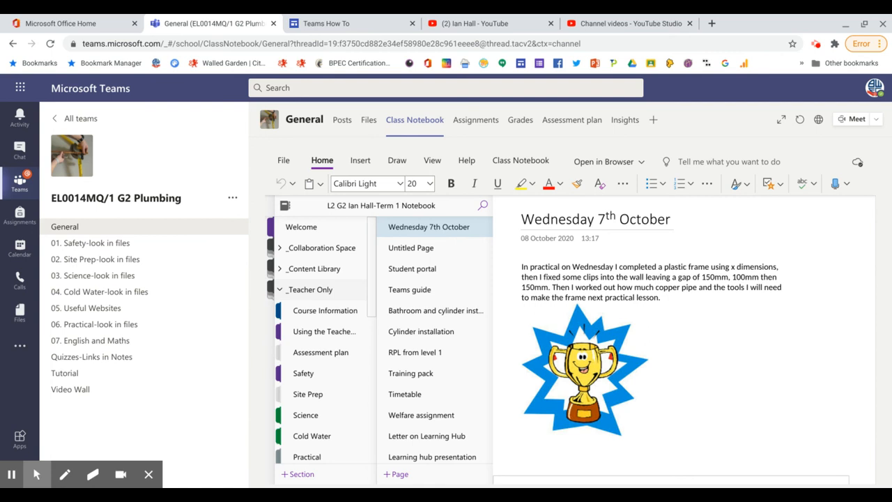
{"action": "left_click", "coordinate": [310, 378]}
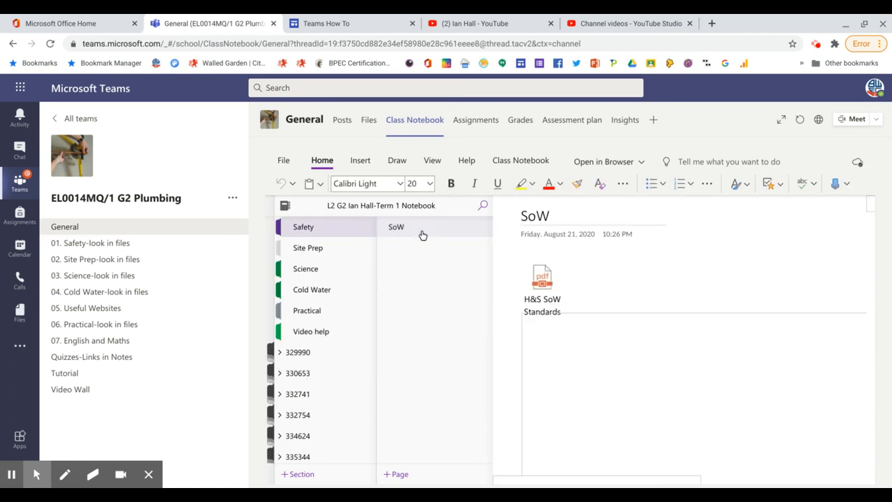
- View the distribution options for the Safety section's SoW page, dismiss them without distributing, and collapse the _Teacher Only group
{"action": "left_click", "coordinate": [513, 160]}
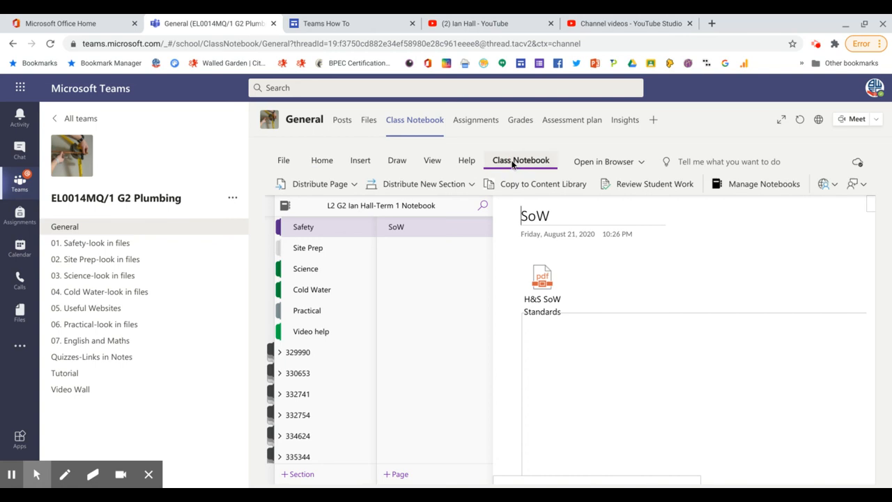
{"action": "left_click", "coordinate": [333, 184]}
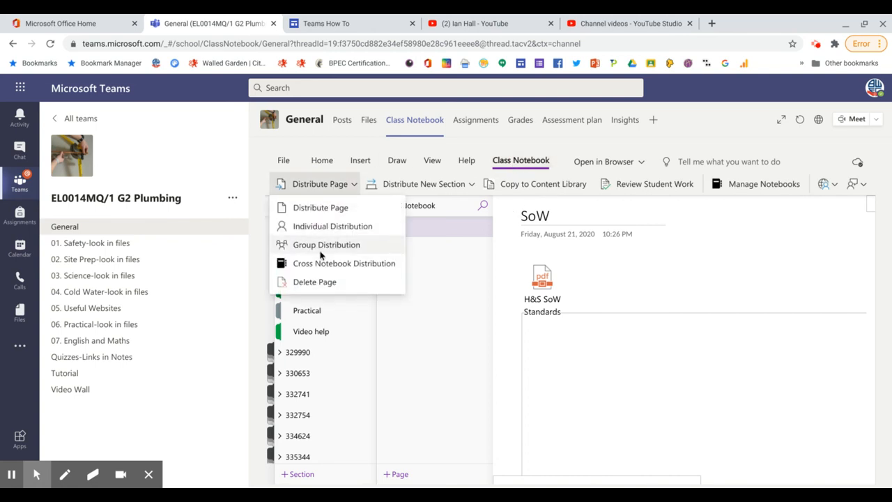
{"action": "left_click", "coordinate": [401, 360]}
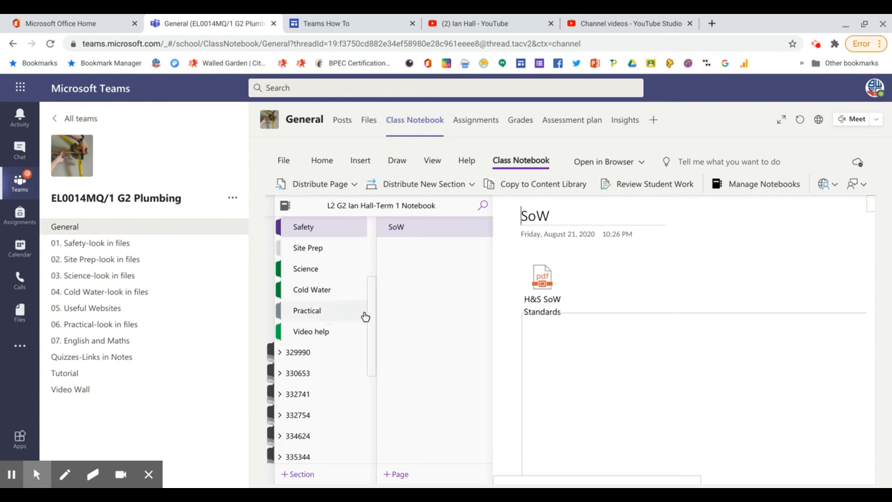
{"action": "left_click_drag", "start_coordinate": [369, 320], "coordinate": [374, 216]}
{"action": "left_click", "coordinate": [308, 270]}
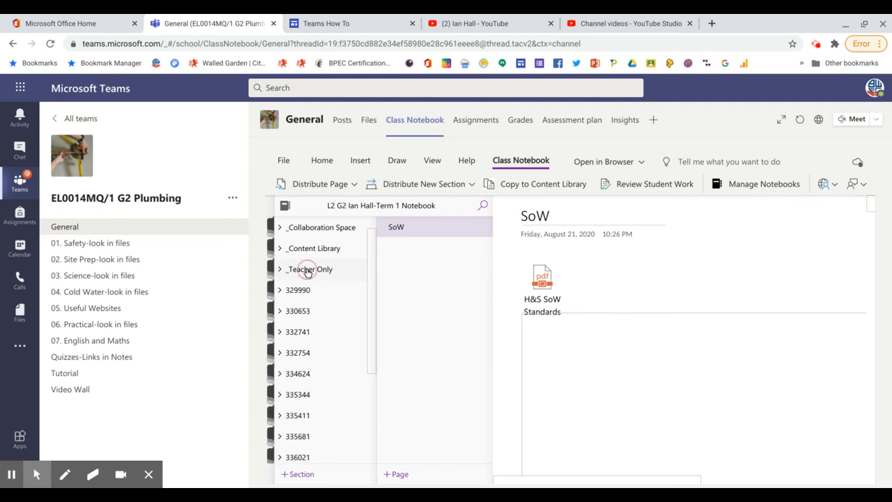